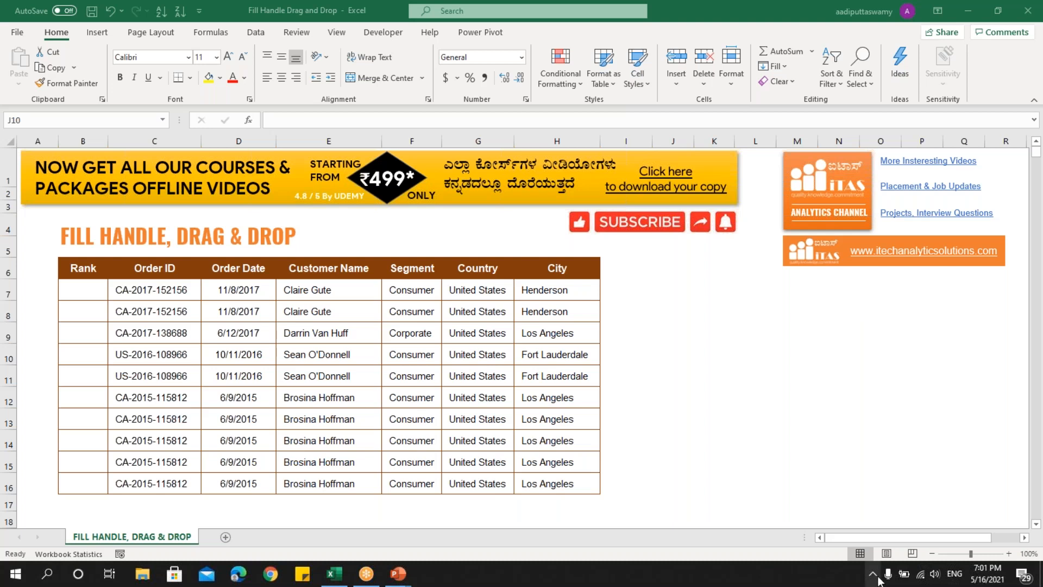
Switch to the running PowerPoint slide show to view the course offers slide.
{"action": "mouse_move", "coordinate": [404, 575]}
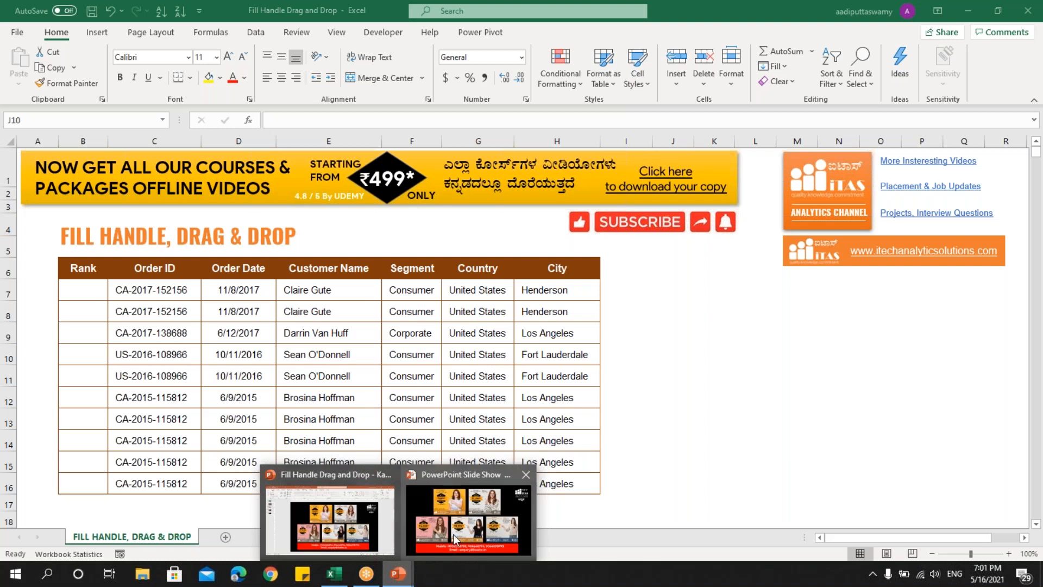
{"action": "left_click", "coordinate": [453, 534]}
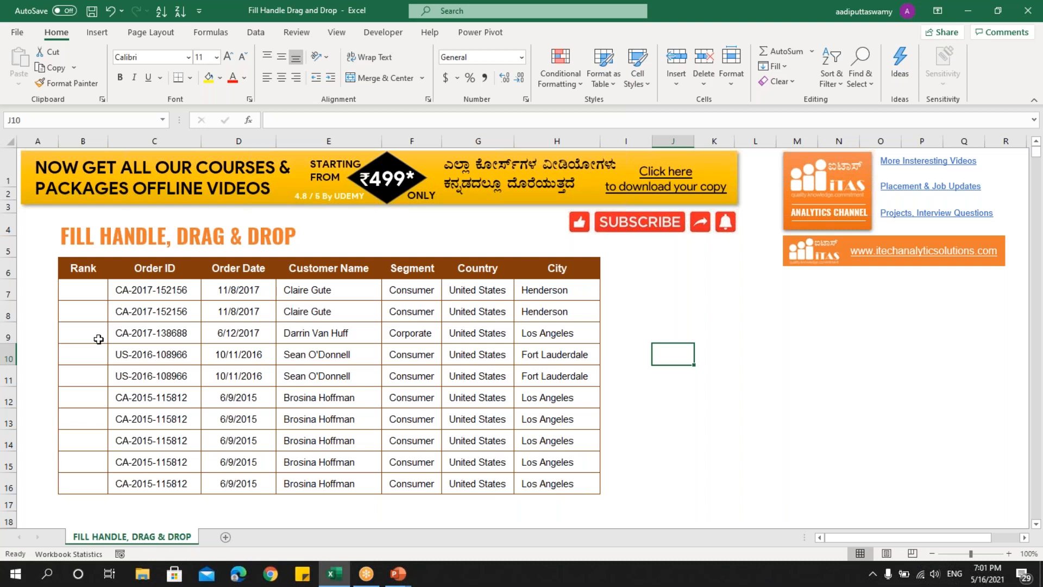
Enter 1 and 2 in the first two cells of the Rank column, B7 and B8.
{"action": "left_click", "coordinate": [86, 289]}
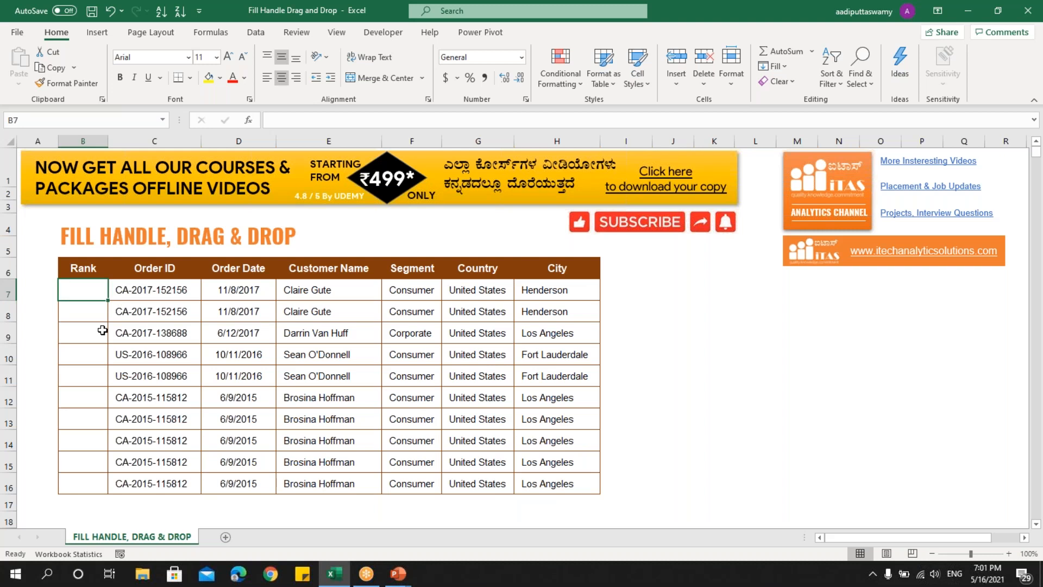
{"action": "type", "text": "1"}
{"action": "key", "text": "Return"}
{"action": "type", "text": "2"}
{"action": "left_click", "coordinate": [207, 340]}
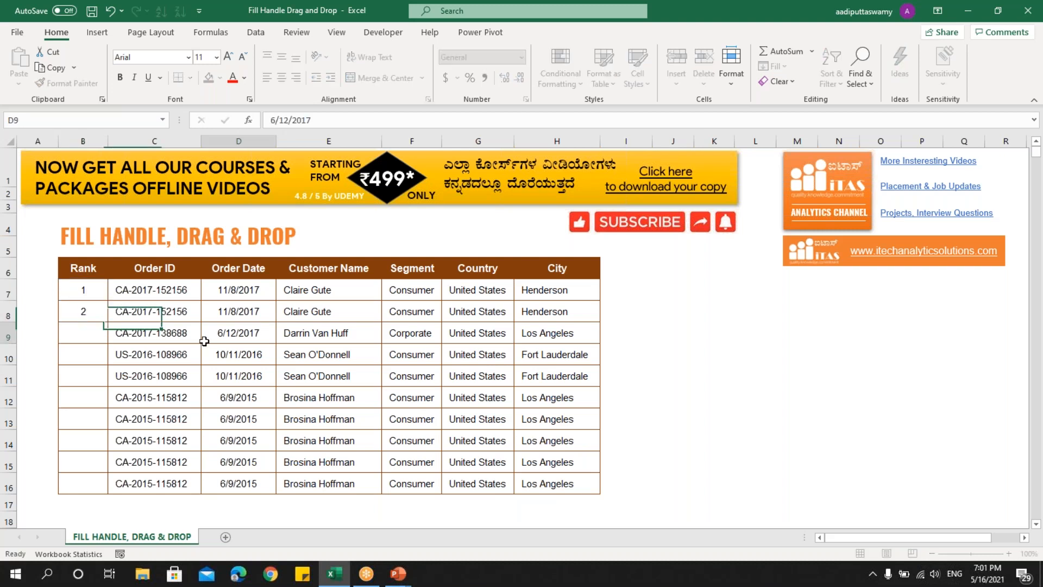
Extend the Rank series from B7:B8 down to B16 with the fill handle.
{"action": "left_click_drag", "start_coordinate": [89, 290], "coordinate": [86, 312]}
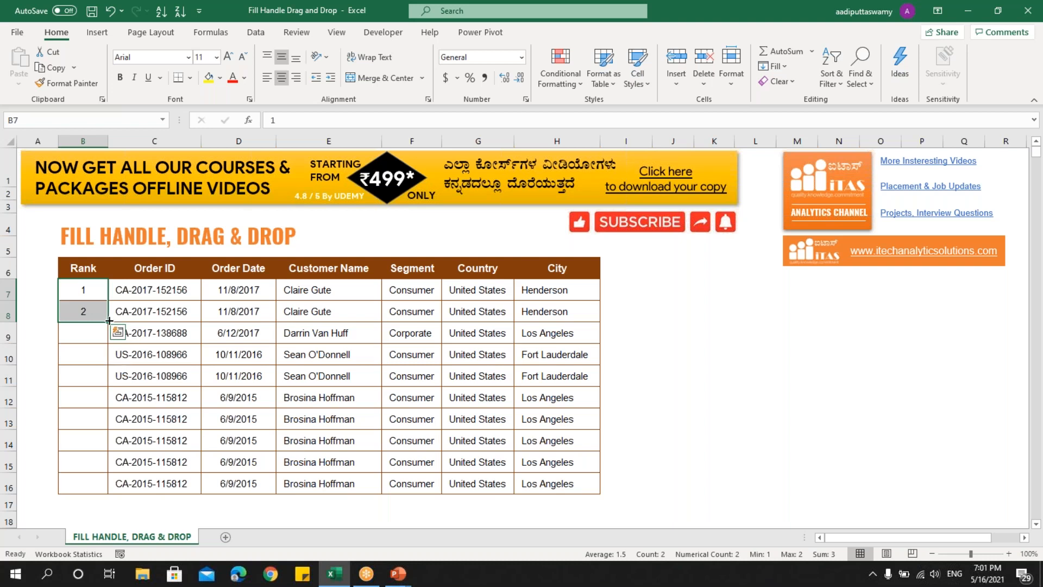
{"action": "left_click_drag", "start_coordinate": [110, 322], "coordinate": [96, 491]}
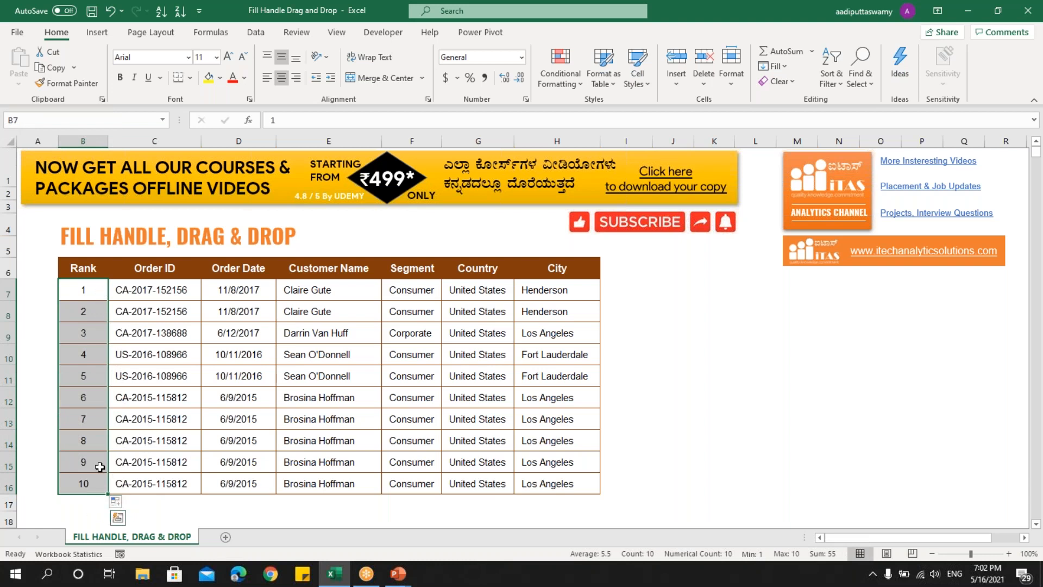
{"action": "left_click", "coordinate": [188, 332]}
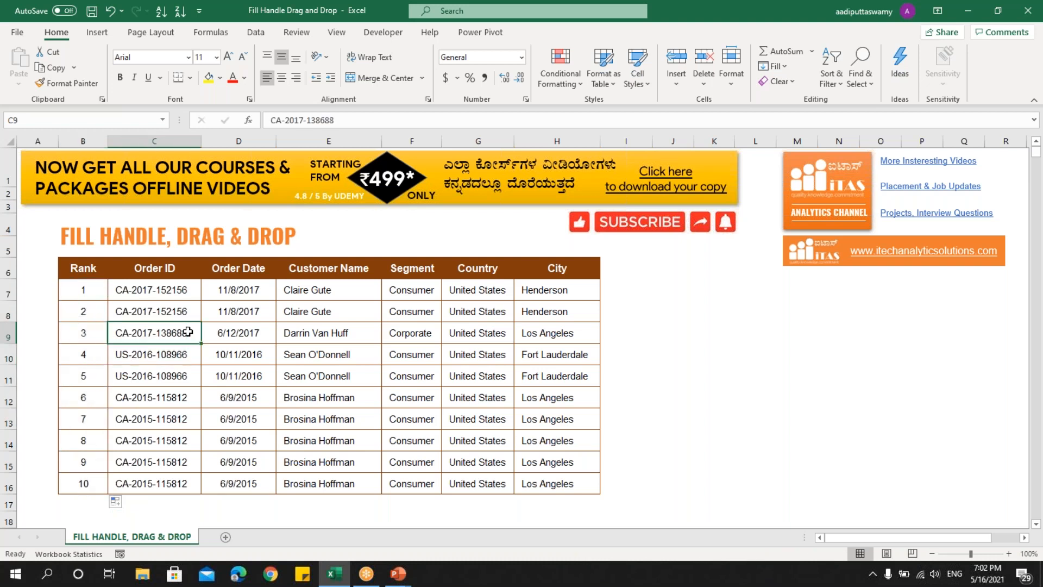
Move the Customer Name column E6:E16 over the City column, accepting the data replacement, and undo the move.
{"action": "left_click", "coordinate": [338, 356]}
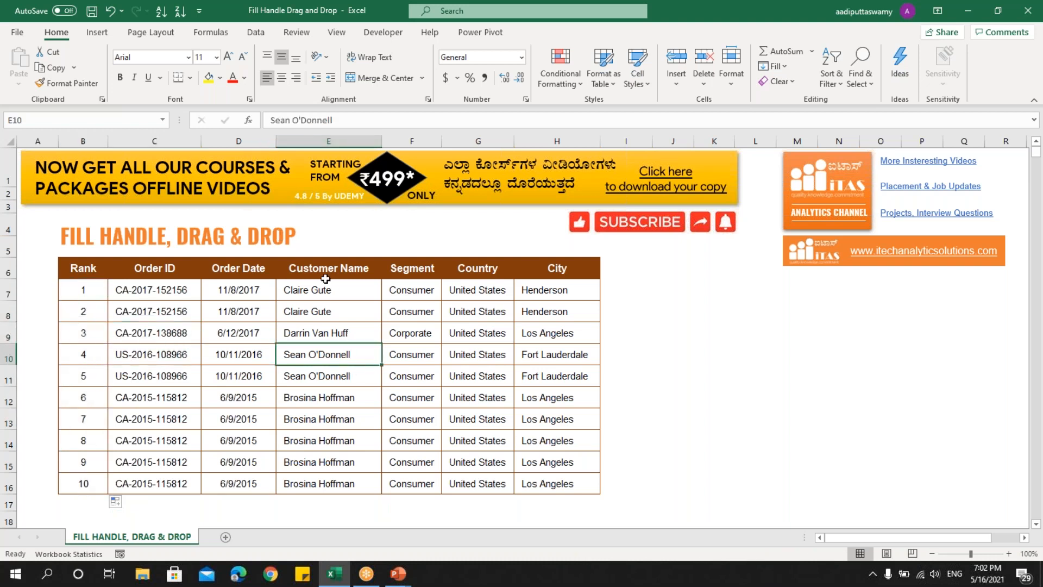
{"action": "left_click_drag", "start_coordinate": [325, 270], "coordinate": [304, 464]}
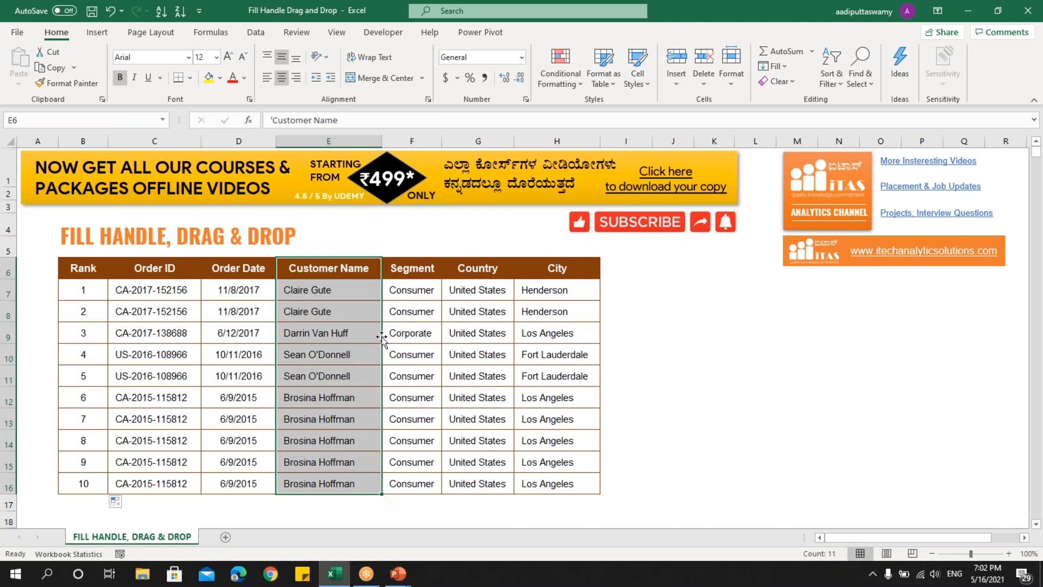
{"action": "left_click_drag", "start_coordinate": [381, 336], "coordinate": [566, 341]}
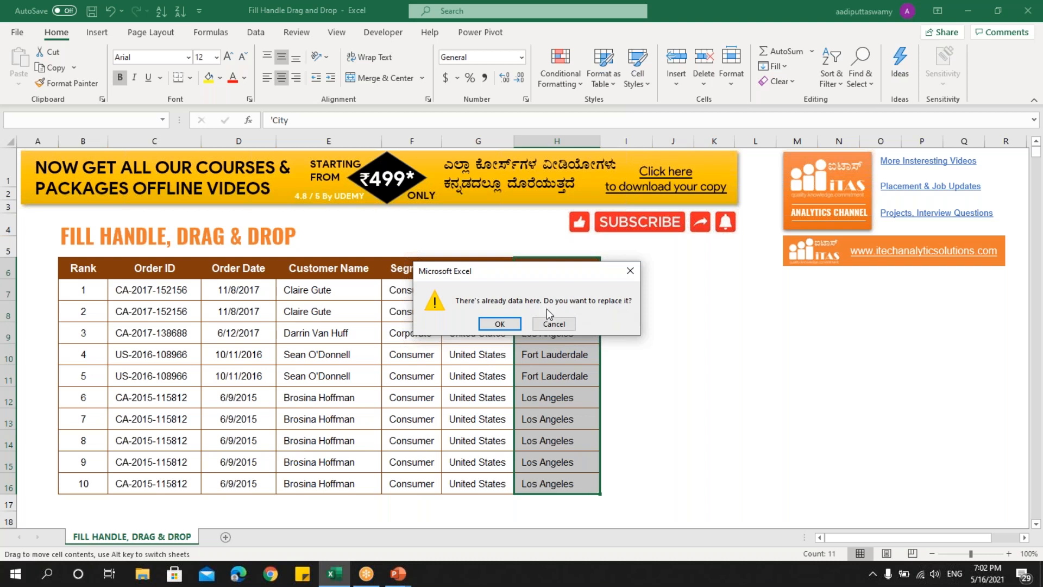
{"action": "left_click_drag", "start_coordinate": [510, 278], "coordinate": [763, 316]}
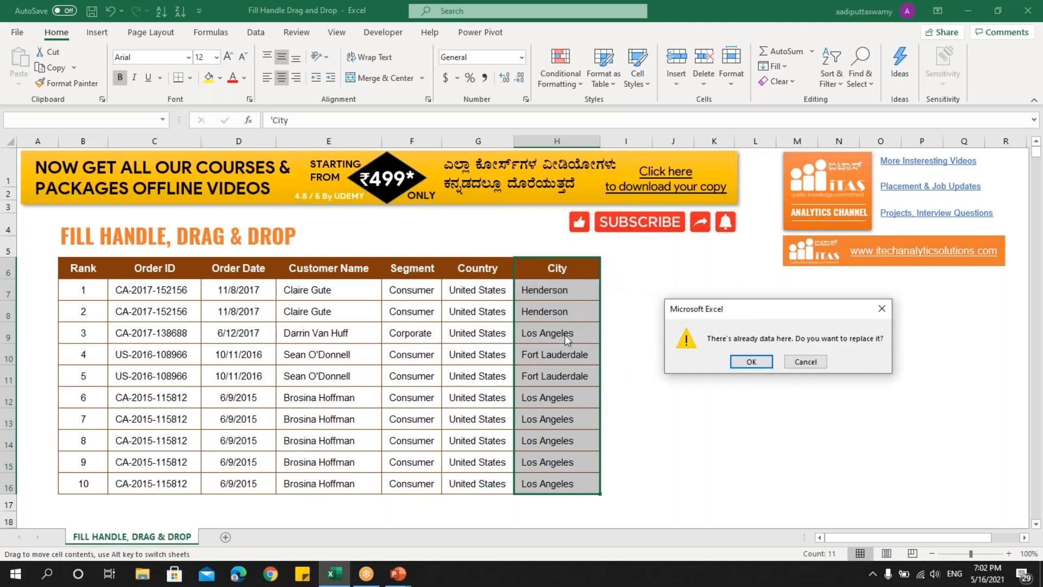
{"action": "left_click", "coordinate": [751, 362]}
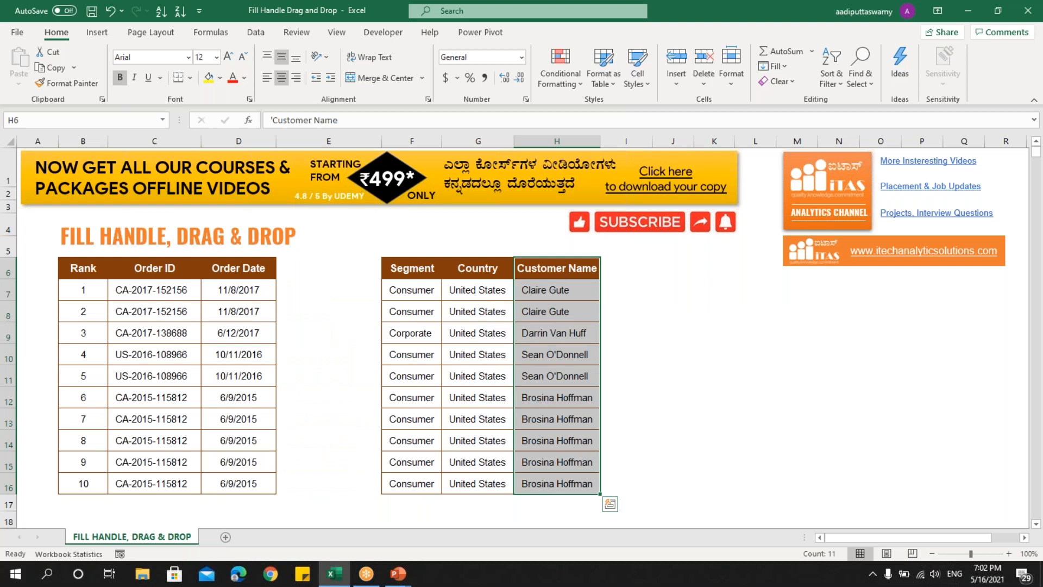
{"action": "left_click_drag", "start_coordinate": [545, 267], "coordinate": [548, 486]}
{"action": "key", "text": "ctrl+z"}
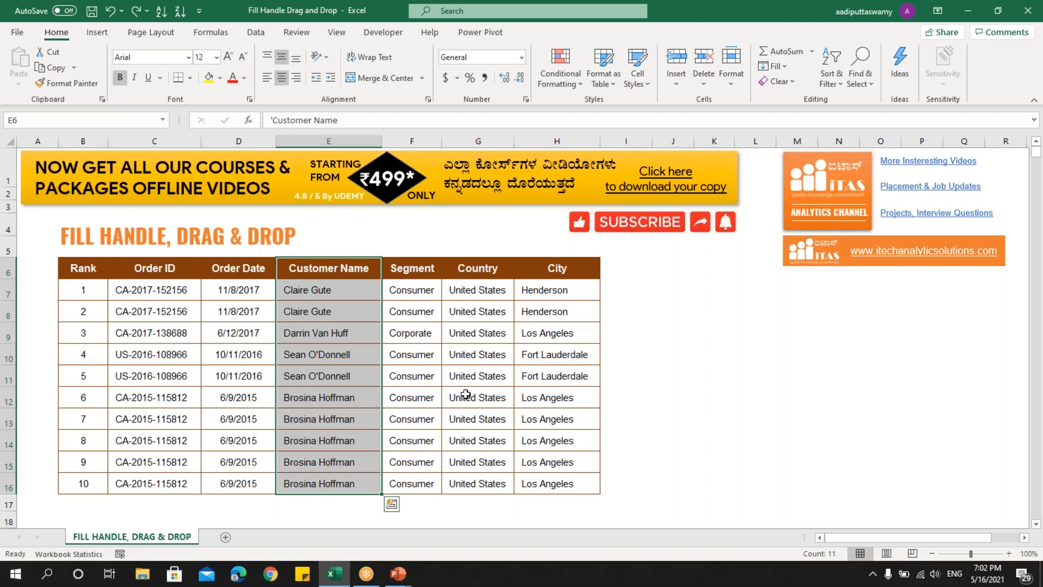
{"action": "left_click", "coordinate": [318, 272]}
{"action": "left_click_drag", "start_coordinate": [87, 291], "coordinate": [87, 312]}
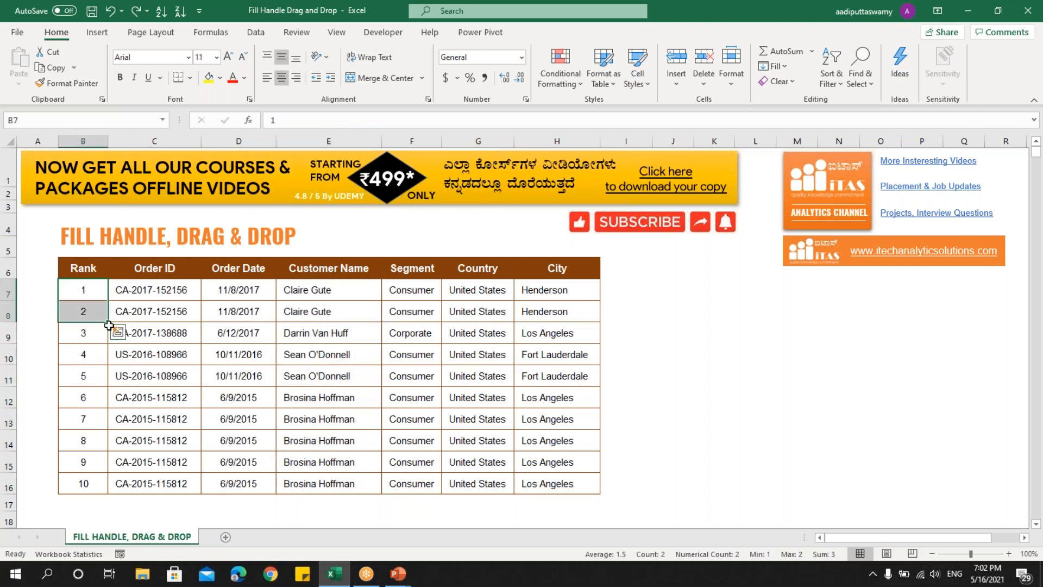
{"action": "left_click", "coordinate": [376, 383]}
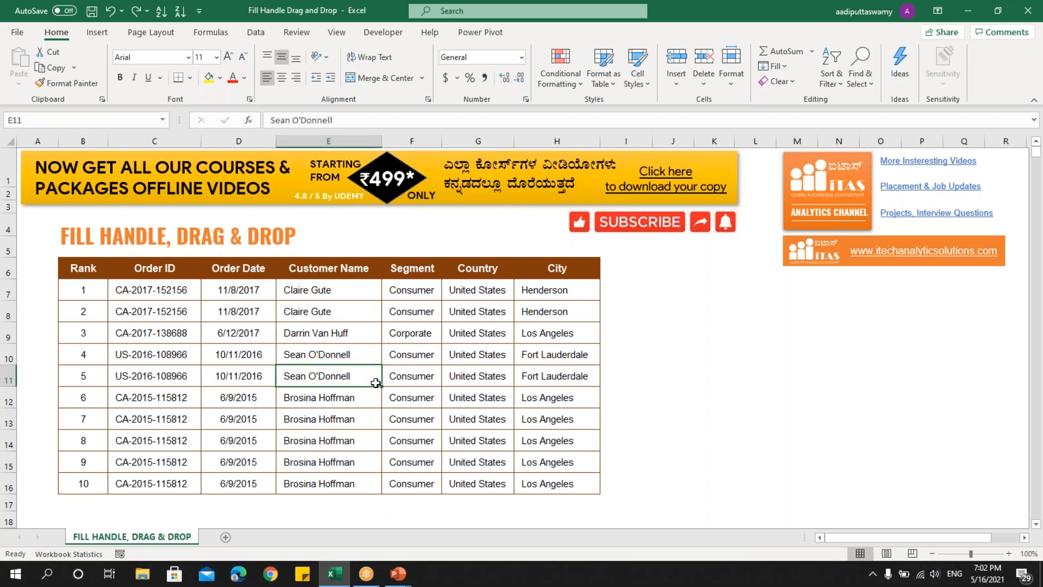
{"action": "left_click", "coordinate": [343, 297]}
{"action": "left_click", "coordinate": [331, 270]}
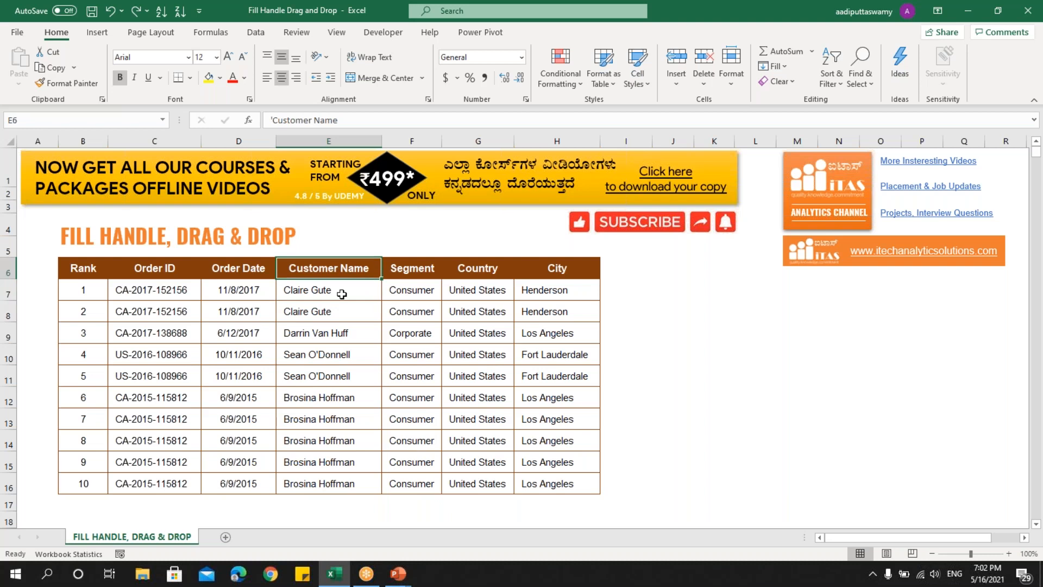
Turn off "Enable fill handle and cell drag-and-drop" in the advanced Excel options.
{"action": "left_click", "coordinate": [17, 34]}
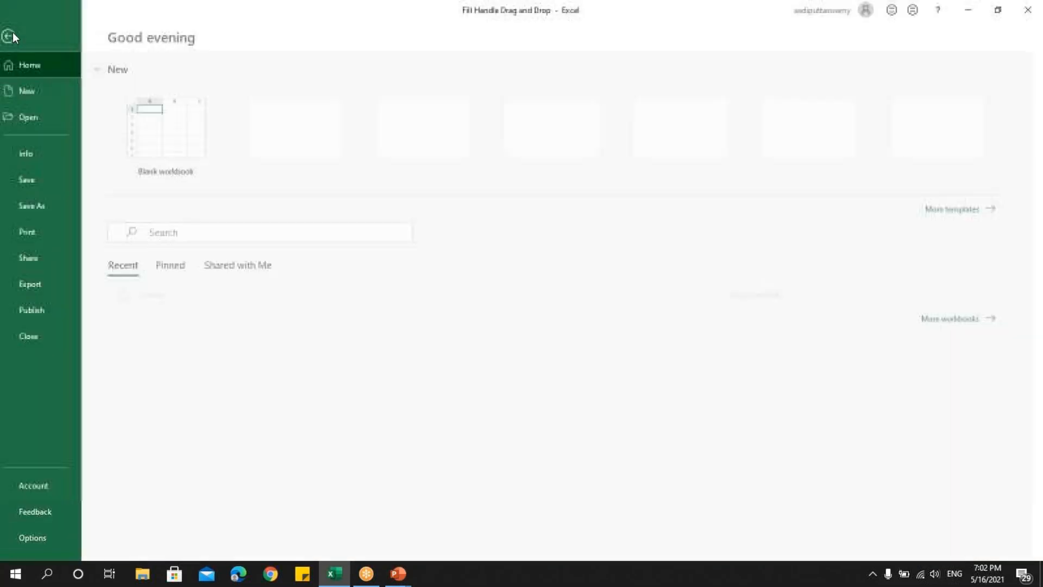
{"action": "left_click", "coordinate": [41, 537]}
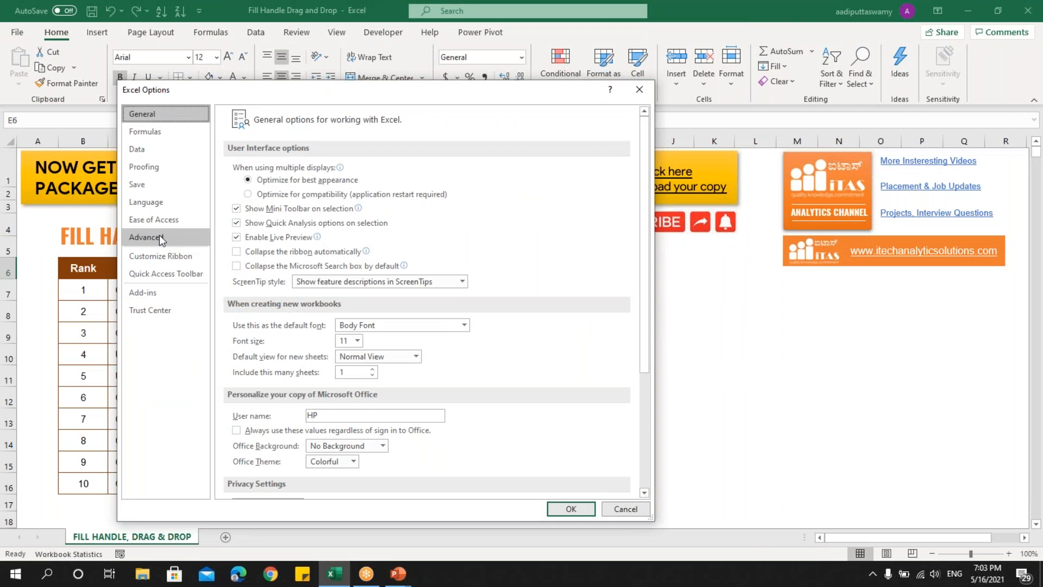
{"action": "left_click", "coordinate": [140, 237]}
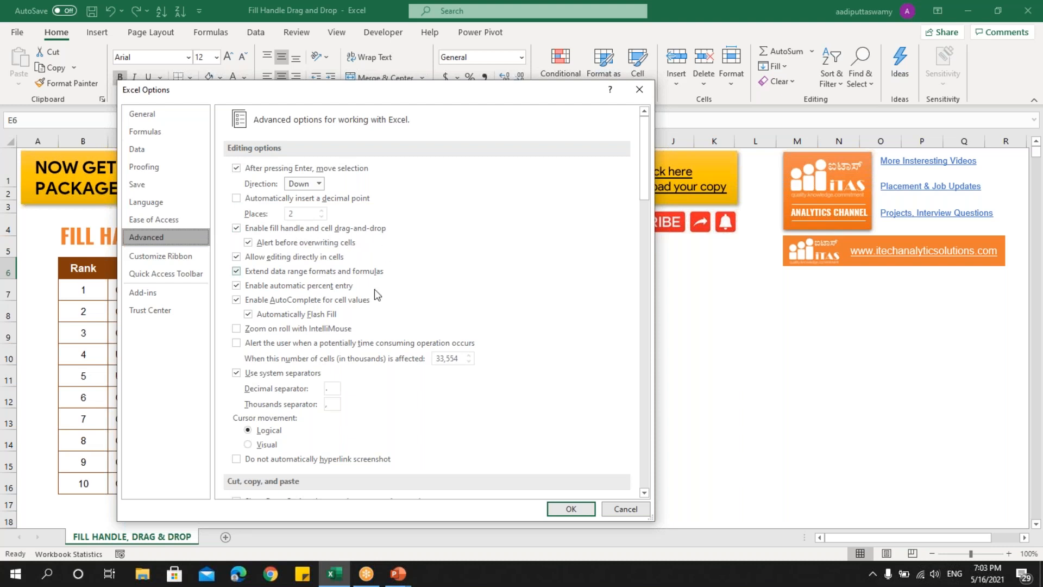
{"action": "left_click", "coordinate": [237, 228]}
{"action": "left_click", "coordinate": [571, 508]}
Enter 1 and 2 in cells I7 and I8 beside the table.
{"action": "left_click", "coordinate": [646, 293]}
{"action": "type", "text": "1"}
{"action": "key", "text": "Return"}
{"action": "type", "text": "2"}
{"action": "key", "text": "Return"}
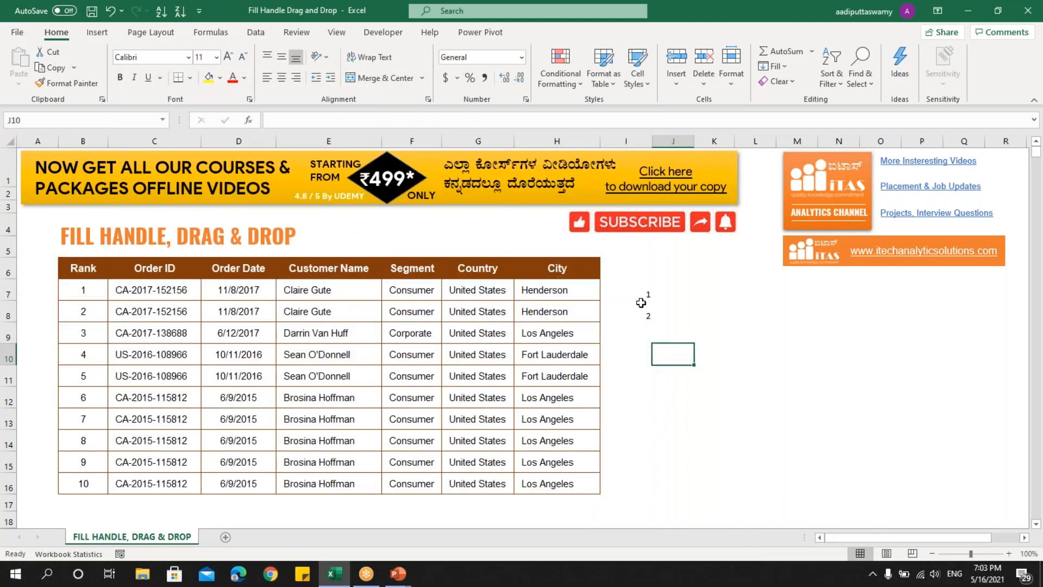
Select I7:I8 and the Customer Name column E6:E16 in turn to check whether filling and dragging are available.
{"action": "left_click_drag", "start_coordinate": [641, 291], "coordinate": [641, 307]}
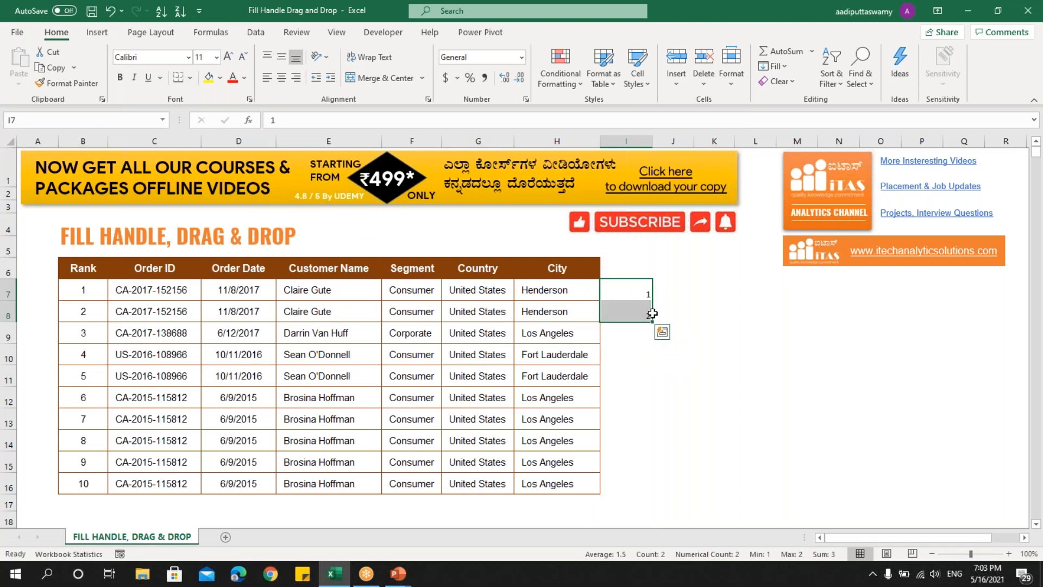
{"action": "left_click", "coordinate": [668, 403]}
{"action": "left_click_drag", "start_coordinate": [333, 270], "coordinate": [326, 483]}
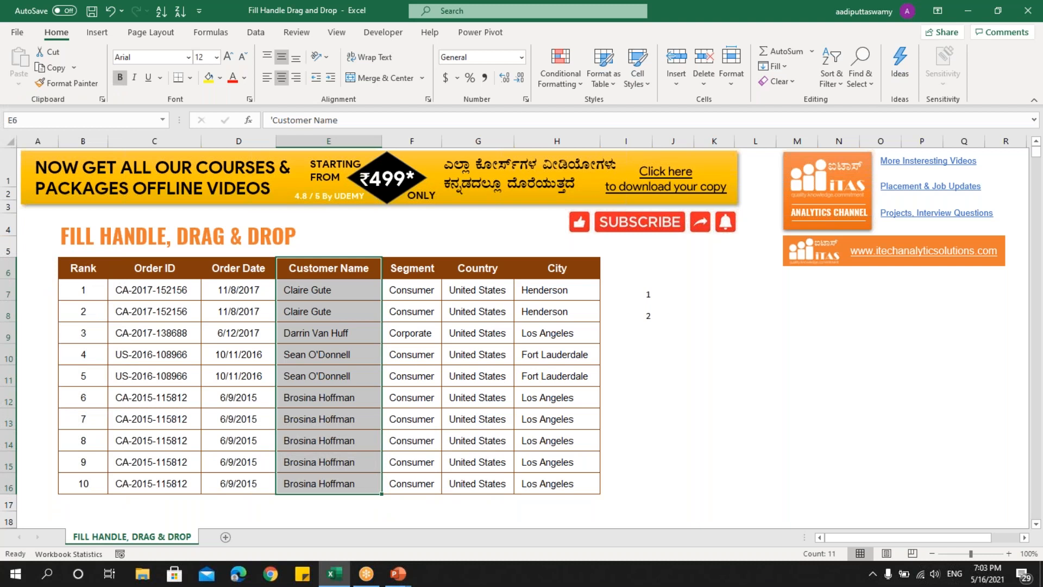
Enable fill handle and cell drag-and-drop in the advanced options, with "Alert before overwriting cells" turned off.
{"action": "left_click", "coordinate": [20, 36]}
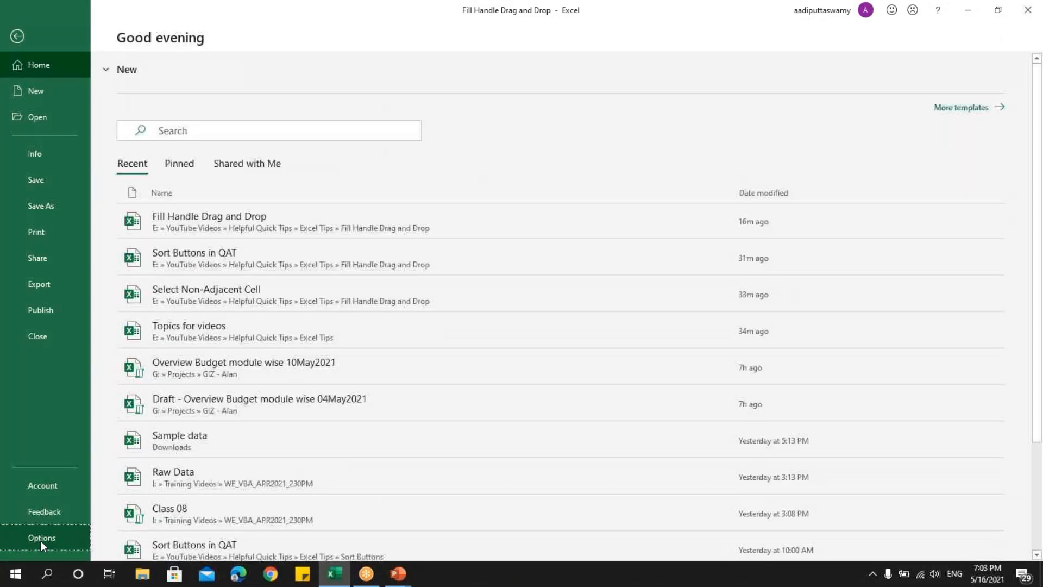
{"action": "left_click", "coordinate": [41, 540]}
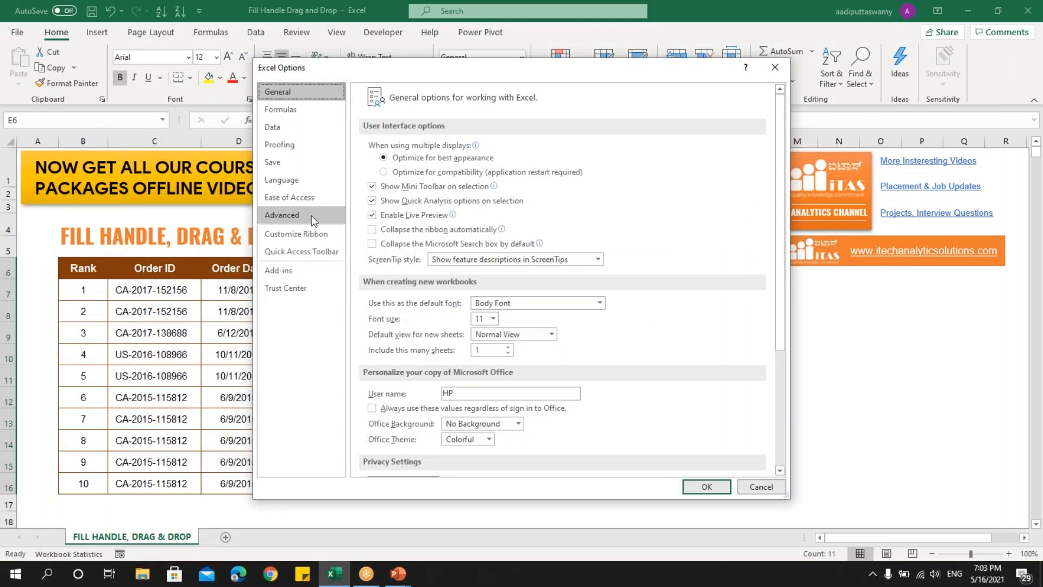
{"action": "left_click", "coordinate": [286, 216]}
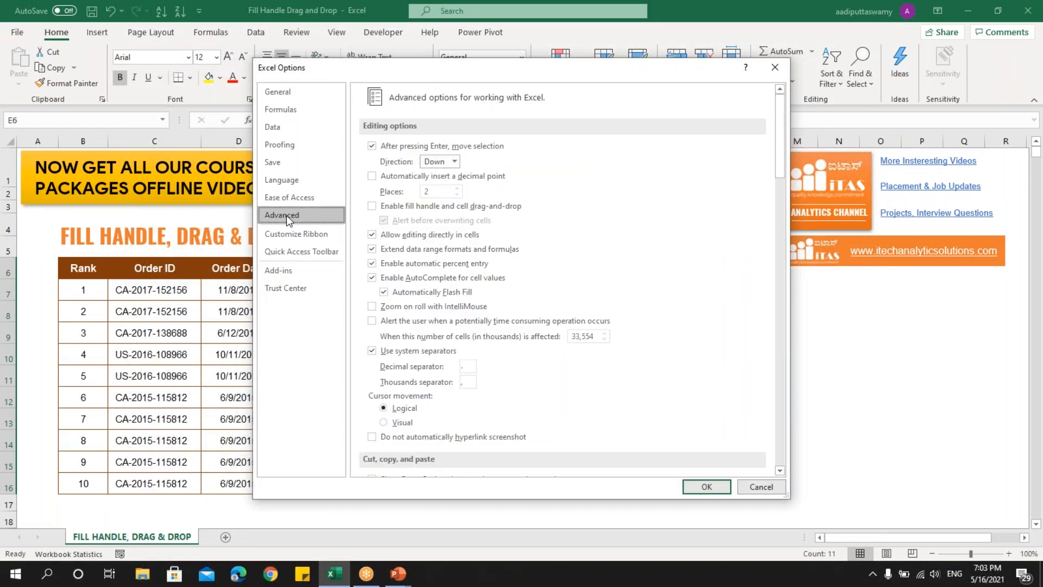
{"action": "left_click", "coordinate": [372, 206]}
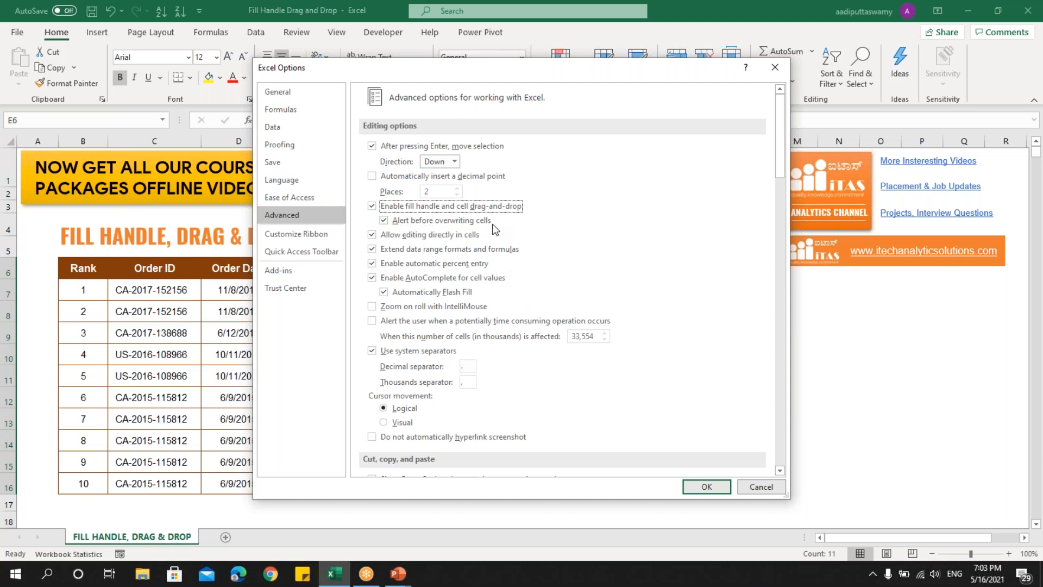
{"action": "left_click", "coordinate": [383, 222]}
{"action": "left_click", "coordinate": [712, 487]}
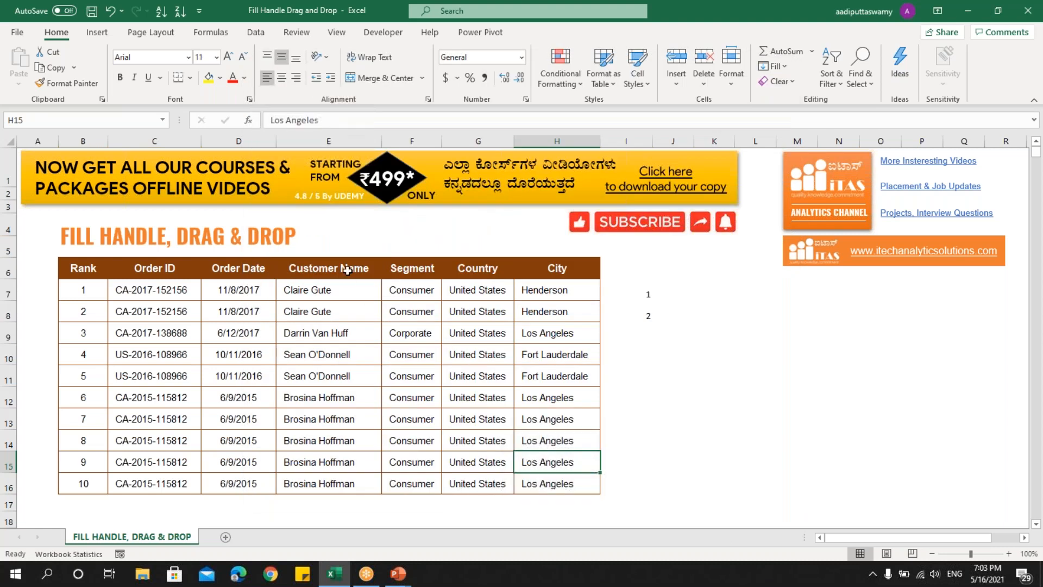
Move the Customer Name column E6:E16 onto the City column in H6:H16 and undo the move.
{"action": "left_click_drag", "start_coordinate": [349, 268], "coordinate": [348, 483]}
{"action": "left_click_drag", "start_coordinate": [385, 358], "coordinate": [596, 357]}
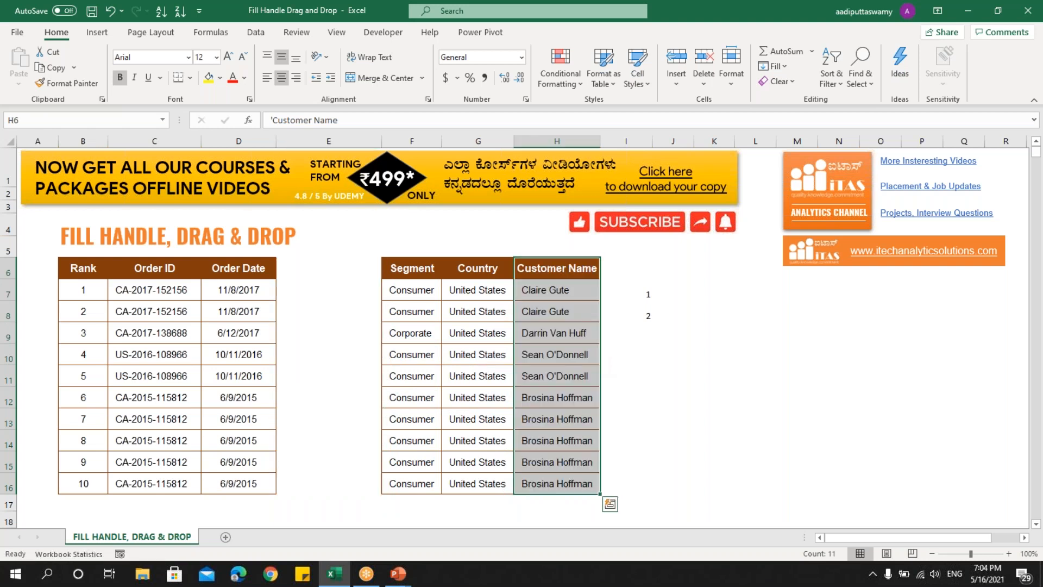
{"action": "key", "text": "ctrl+z"}
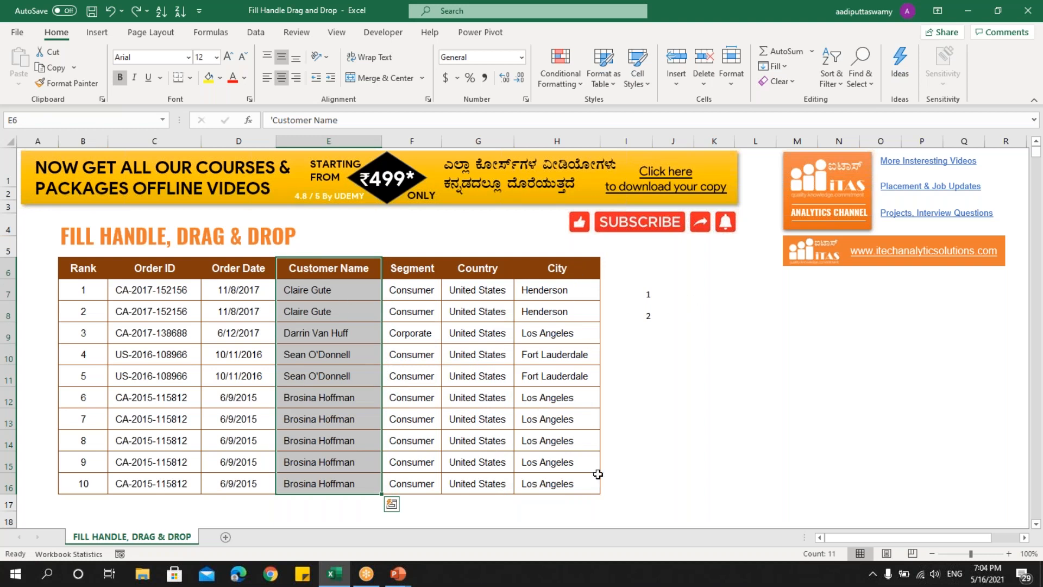
Turn on "Alert before overwriting cells" in the advanced Excel options.
{"action": "left_click", "coordinate": [17, 34]}
{"action": "key", "text": "Escape"}
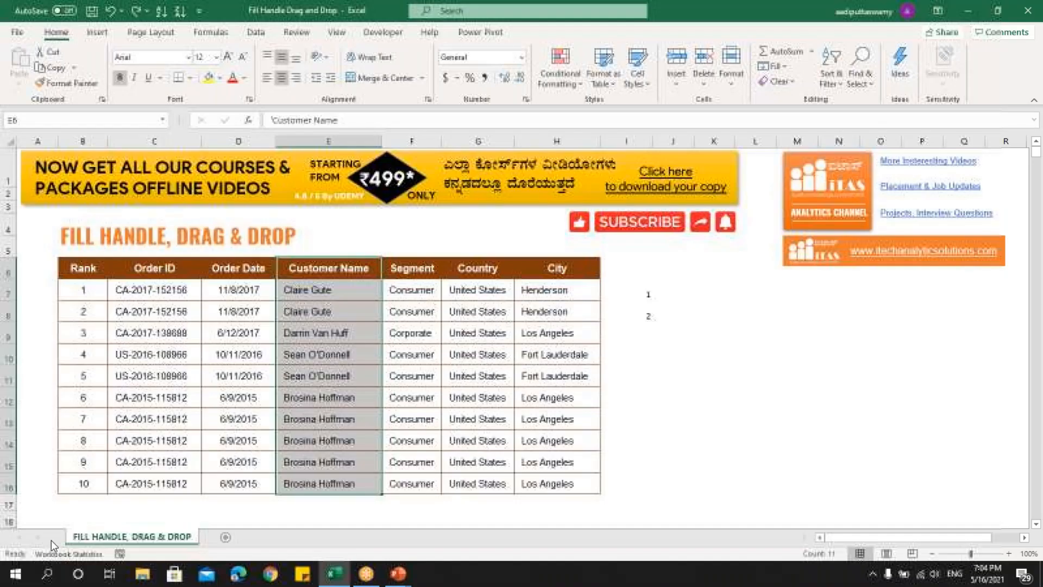
{"action": "left_click", "coordinate": [282, 215]}
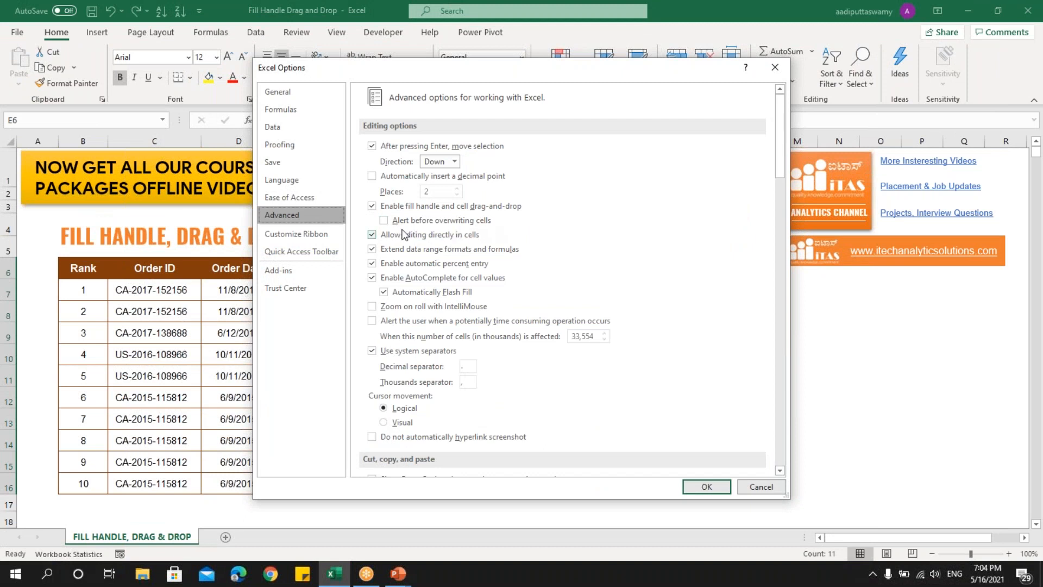
{"action": "left_click", "coordinate": [384, 220]}
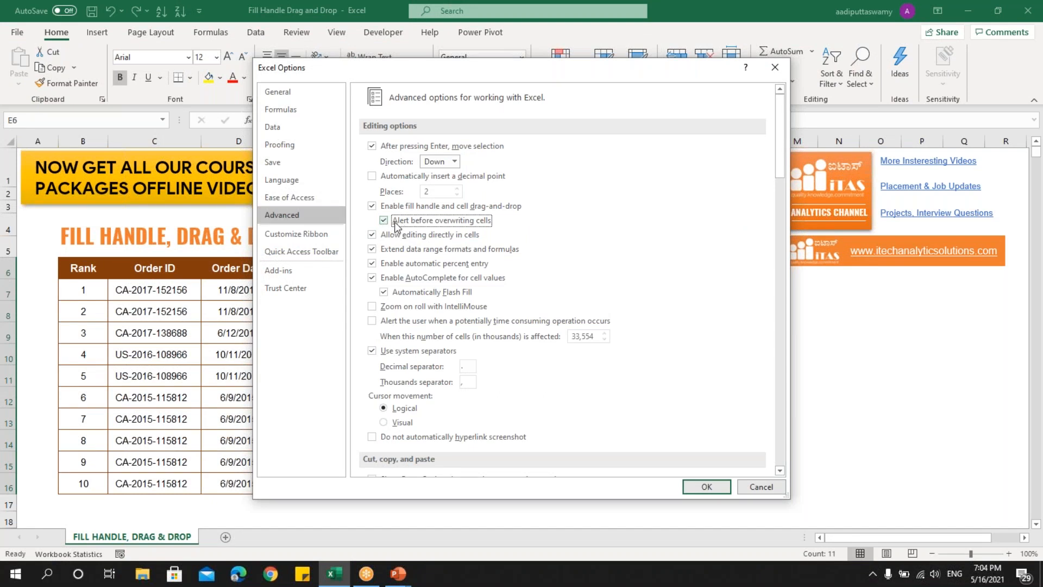
{"action": "left_click", "coordinate": [718, 485]}
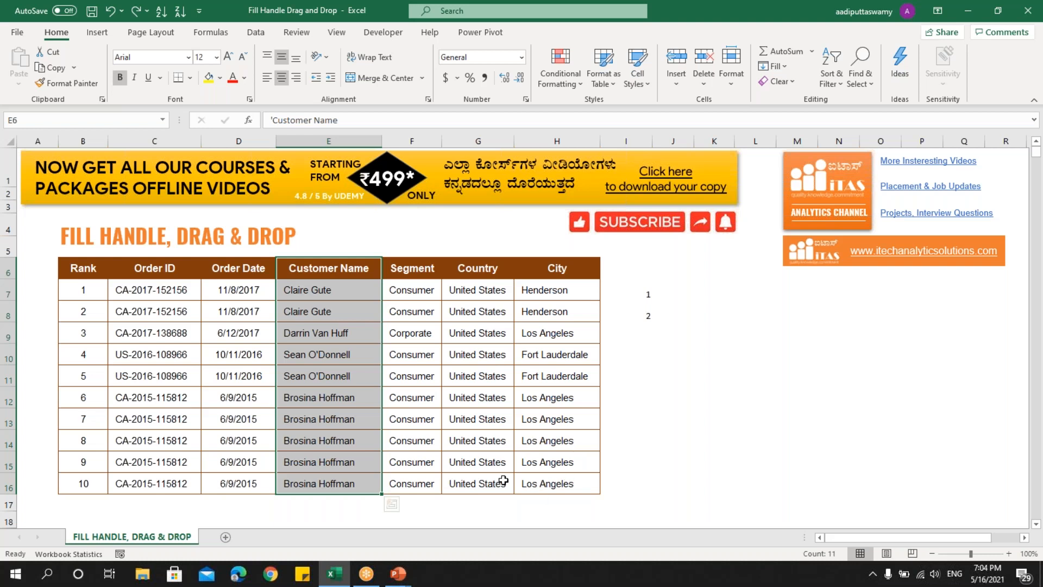
Switch to the PowerPoint slide show to view the course offers and the closing subscribe slide.
{"action": "left_click", "coordinate": [398, 574]}
{"action": "left_click", "coordinate": [475, 534]}
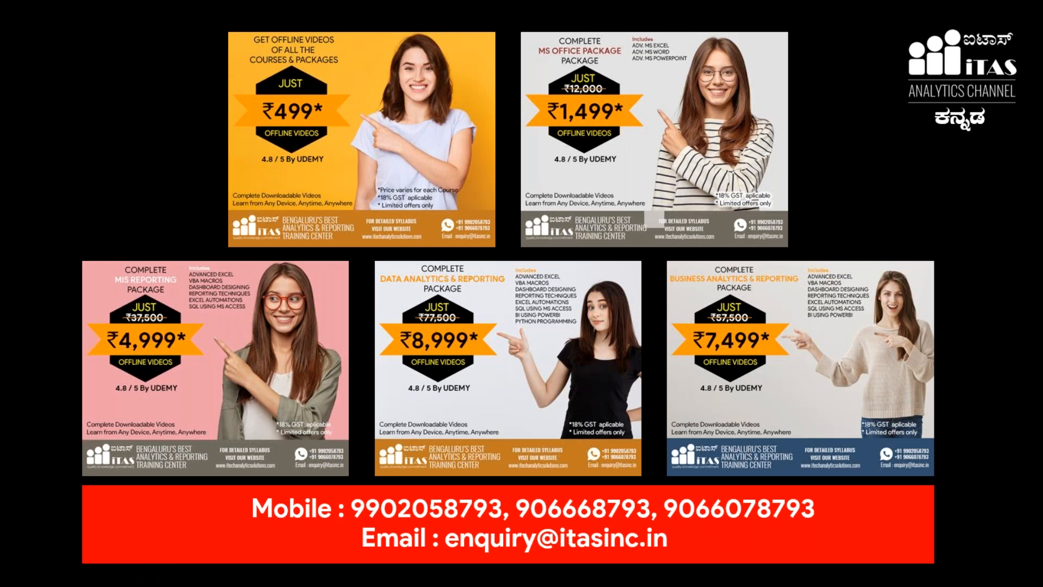
{"action": "key", "text": "alt+Tab"}
{"action": "left_click", "coordinate": [399, 576]}
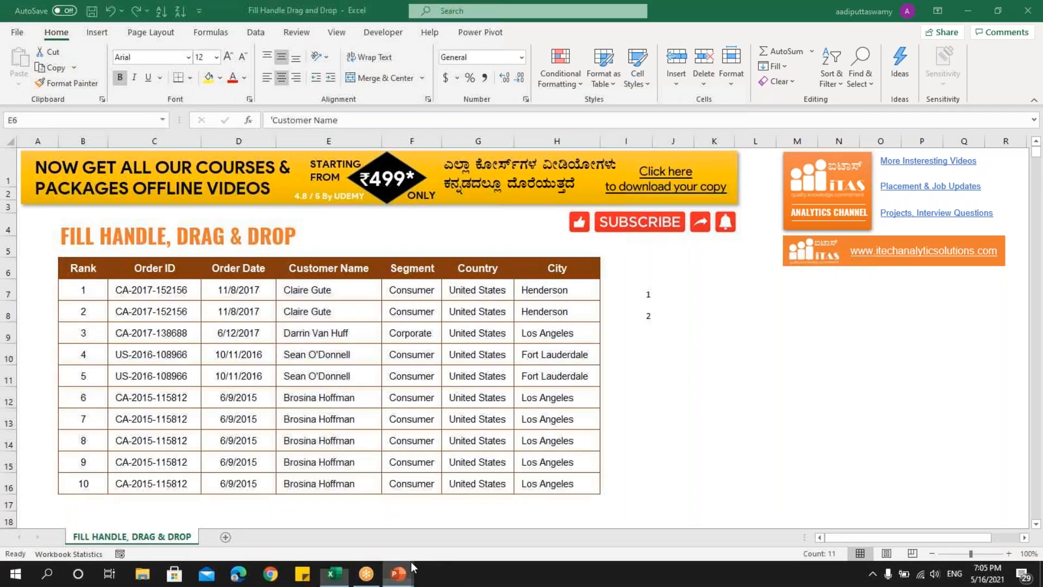
{"action": "left_click", "coordinate": [469, 516]}
{"action": "left_click", "coordinate": [468, 517]}
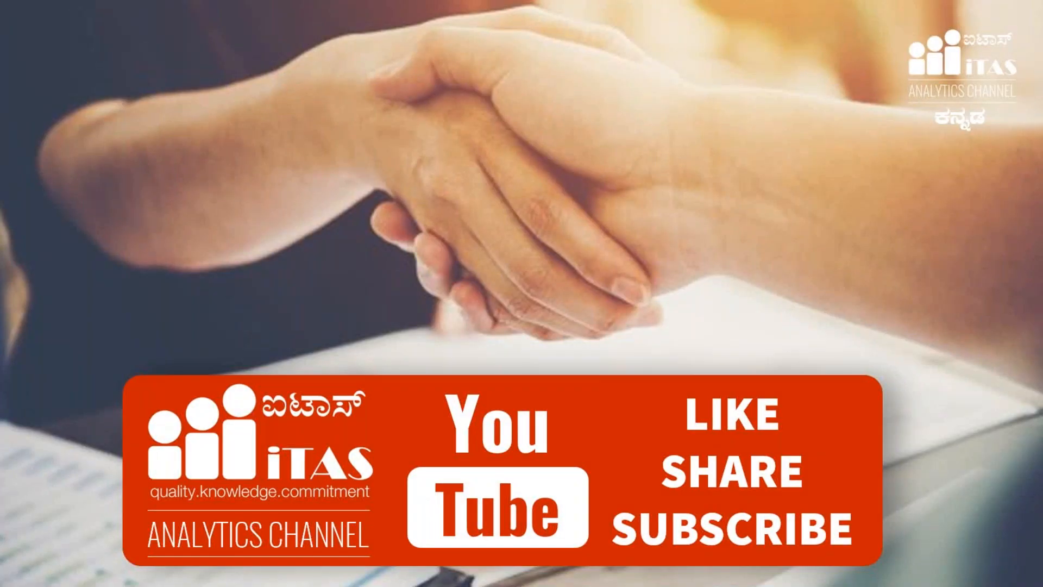